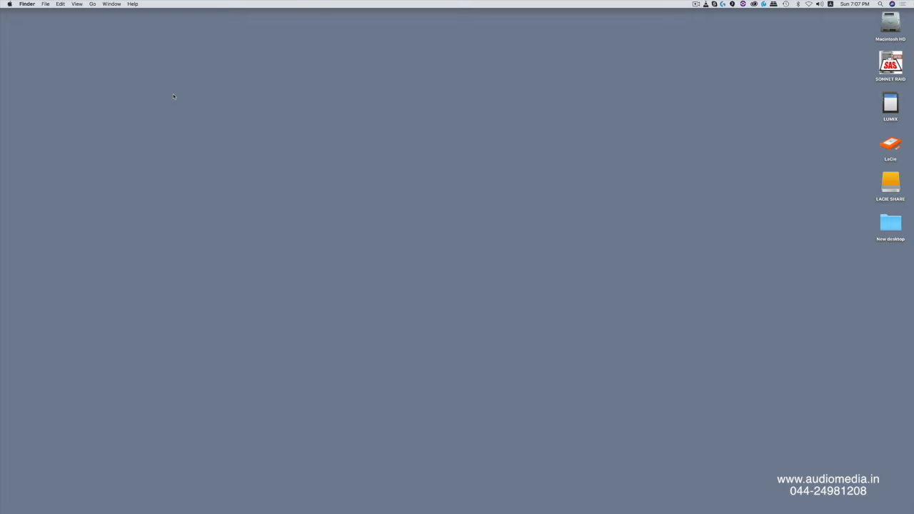
mouse_move(235, 509)
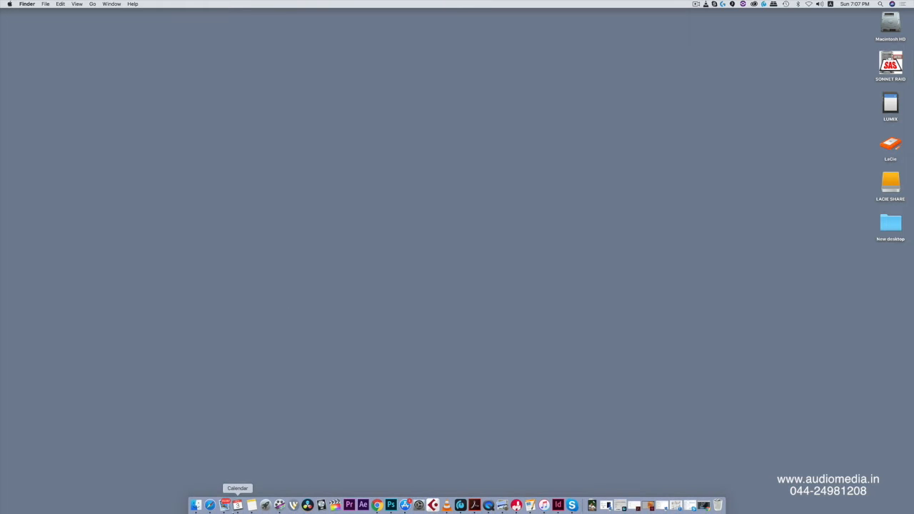
left_click(265, 505)
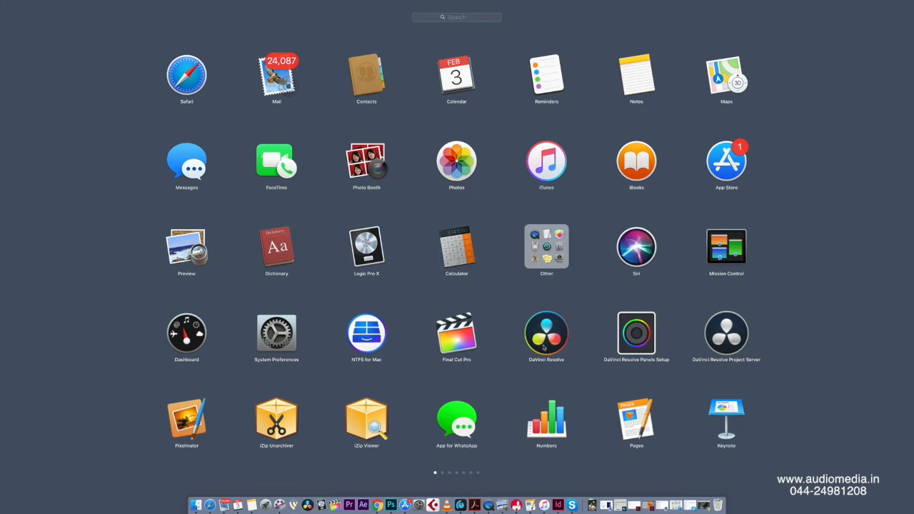
left_click(792, 324)
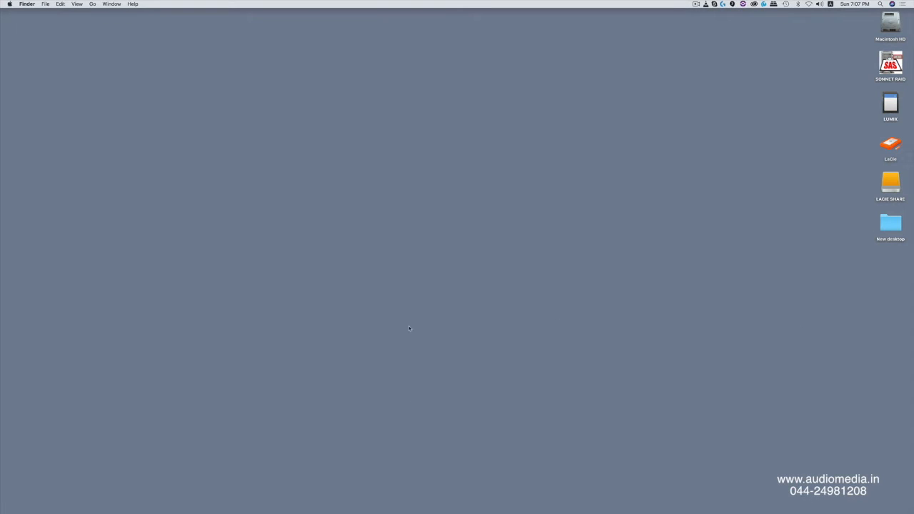
Step: Launch DaVinci Resolve and open the Matha Parashakthi project
mouse_move(392, 509)
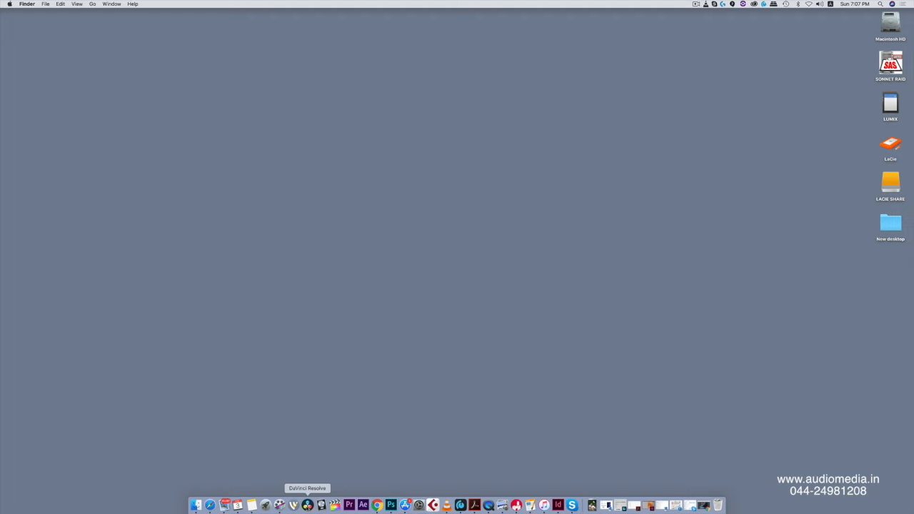
left_click(307, 504)
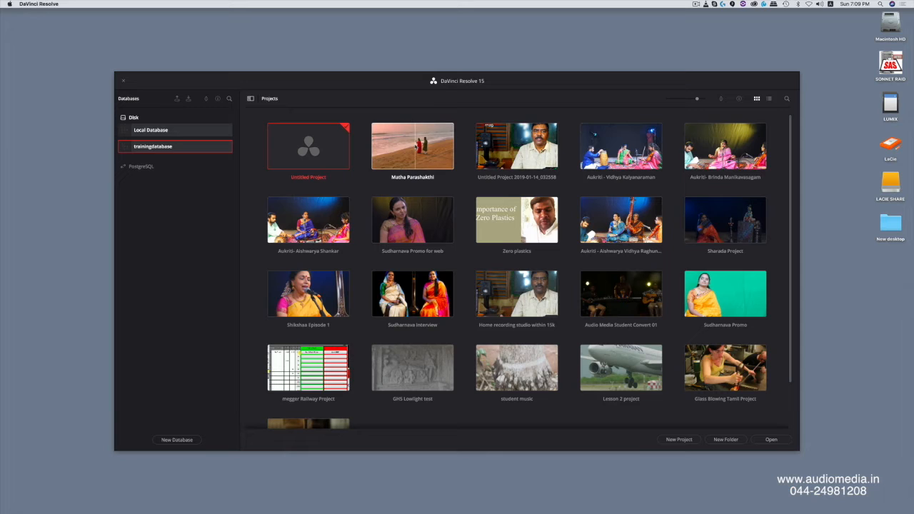
left_click(416, 148)
double_click(415, 148)
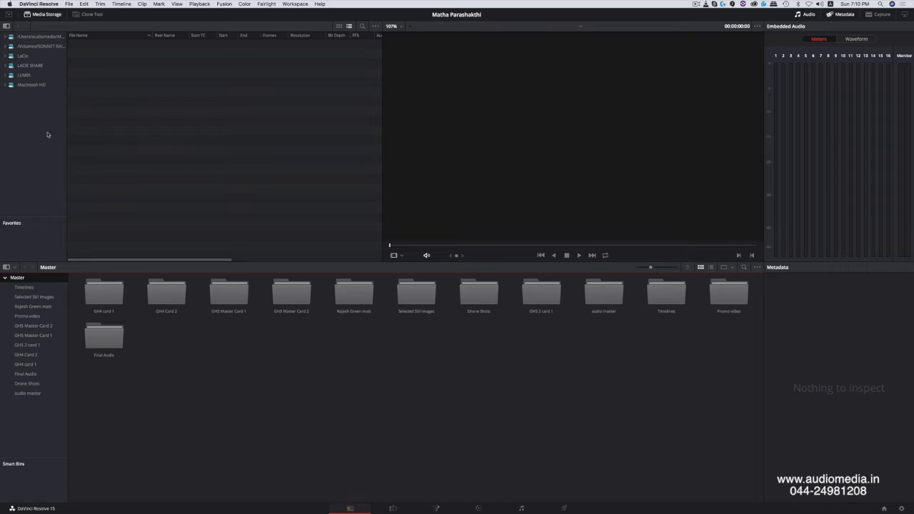
Step: Widen the media storage folder list and preview several photos from the Selected Still Images bin
left_click_drag(67, 125, 133, 125)
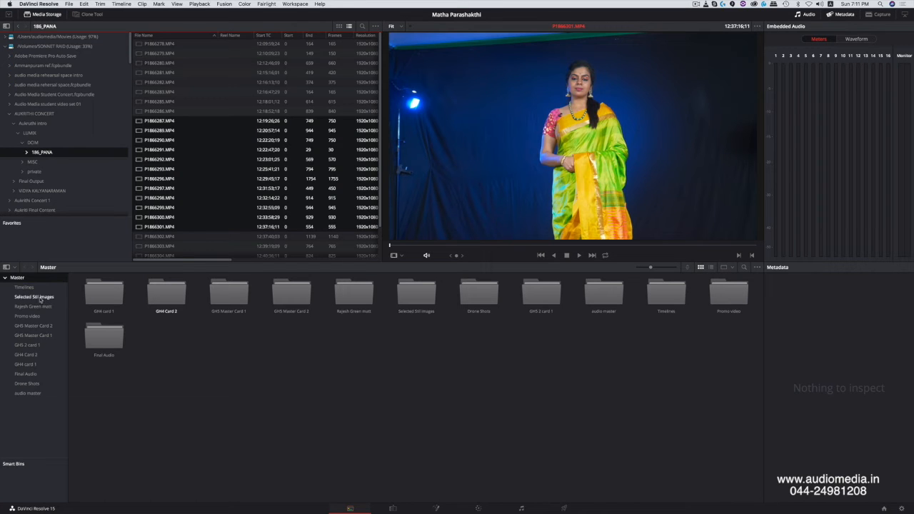
left_click(40, 298)
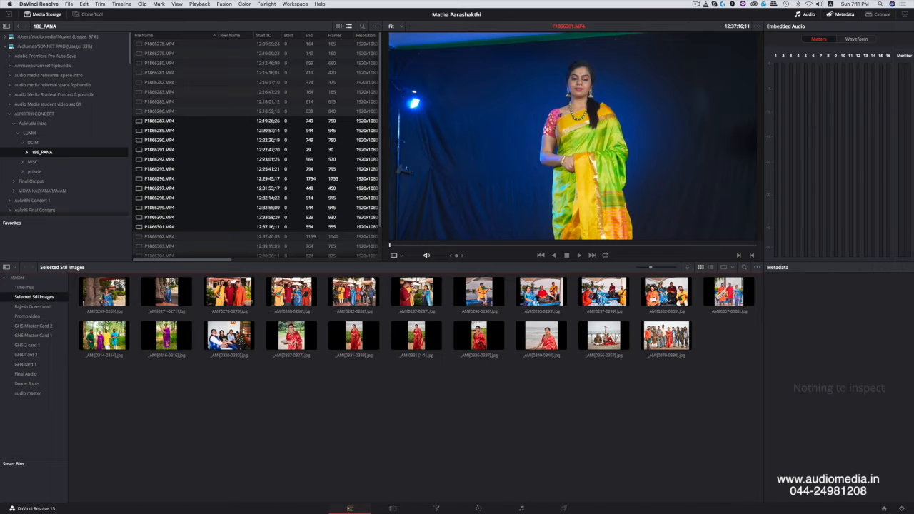
left_click(308, 299)
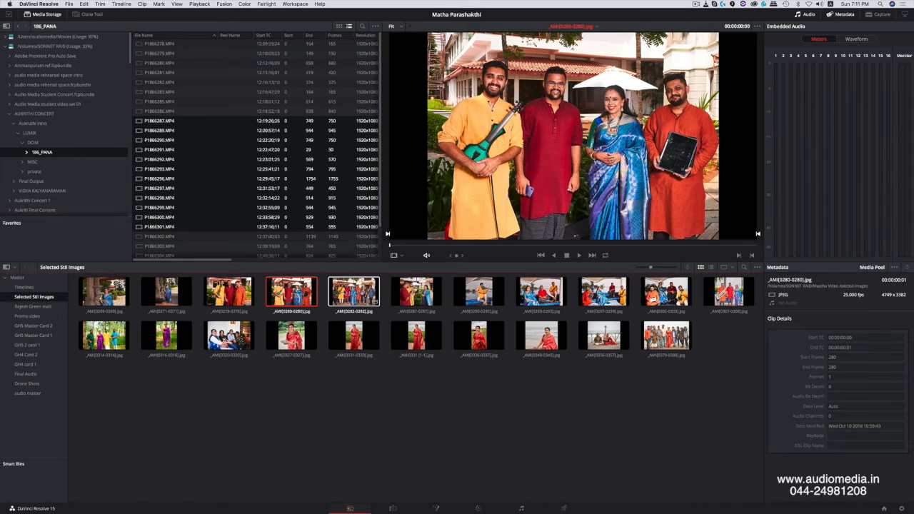
left_click(354, 293)
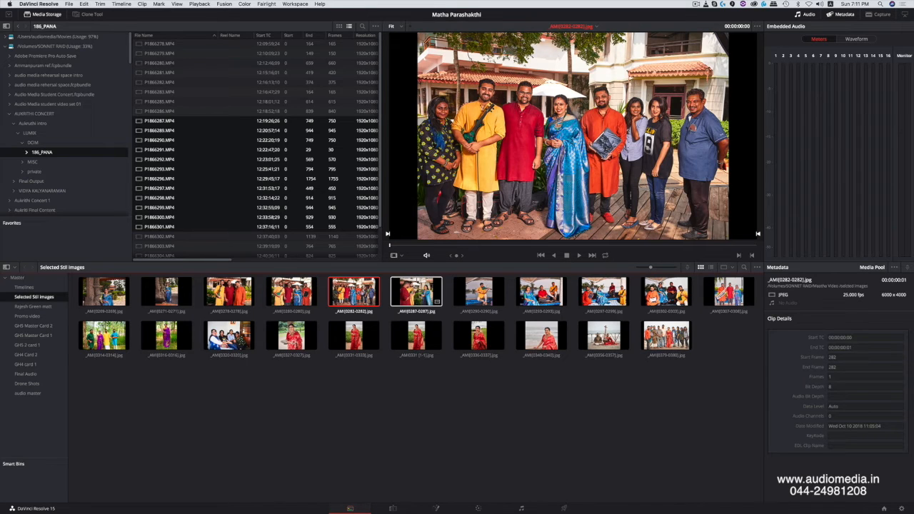
left_click(420, 293)
left_click(541, 293)
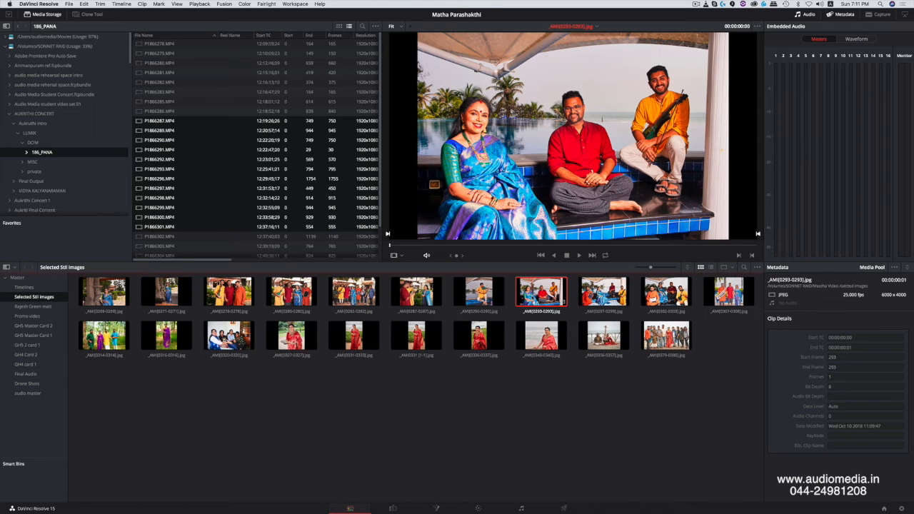
Step: Preview green-screen clips P1855273.MOV and P1855275.MOV in the green matt bin, and play part of its last composited clip
left_click(36, 306)
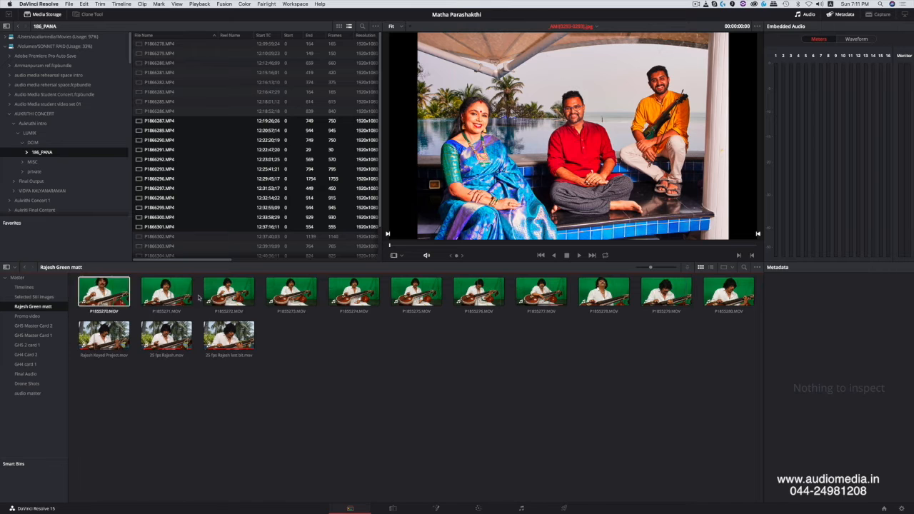
left_click(291, 293)
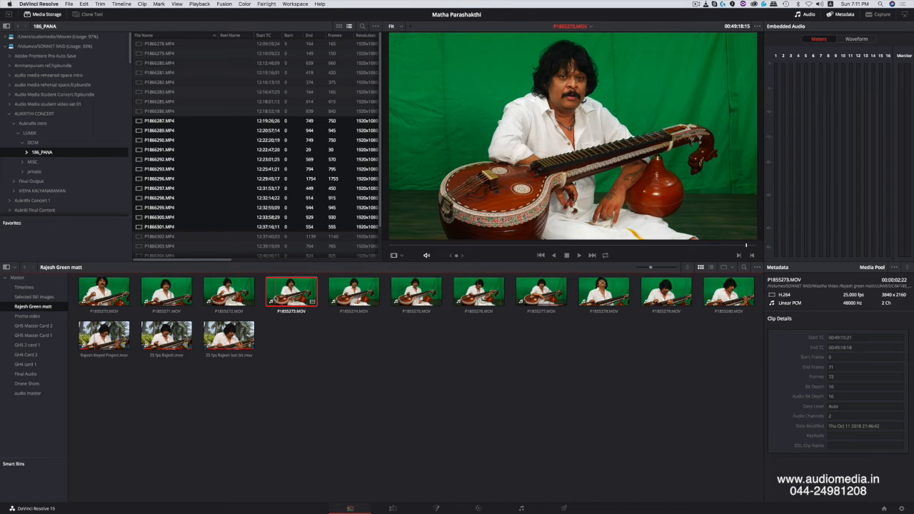
left_click(416, 292)
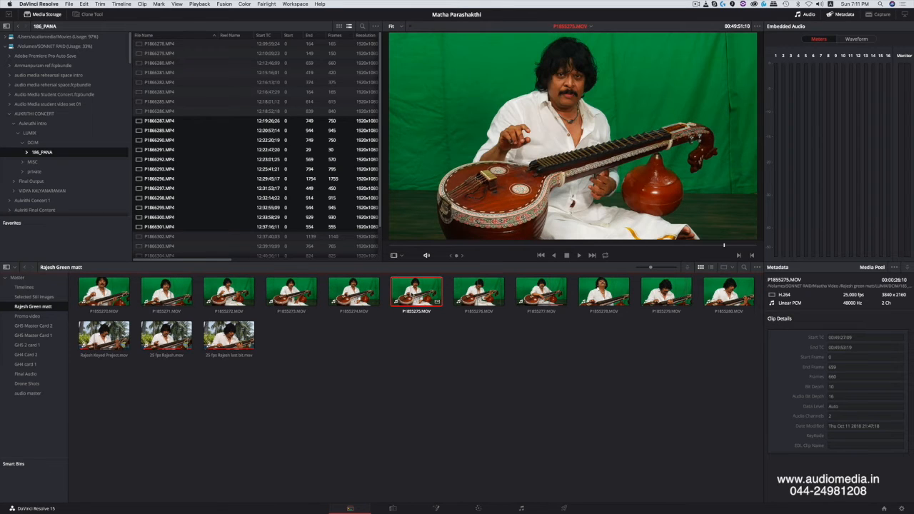
left_click(474, 293)
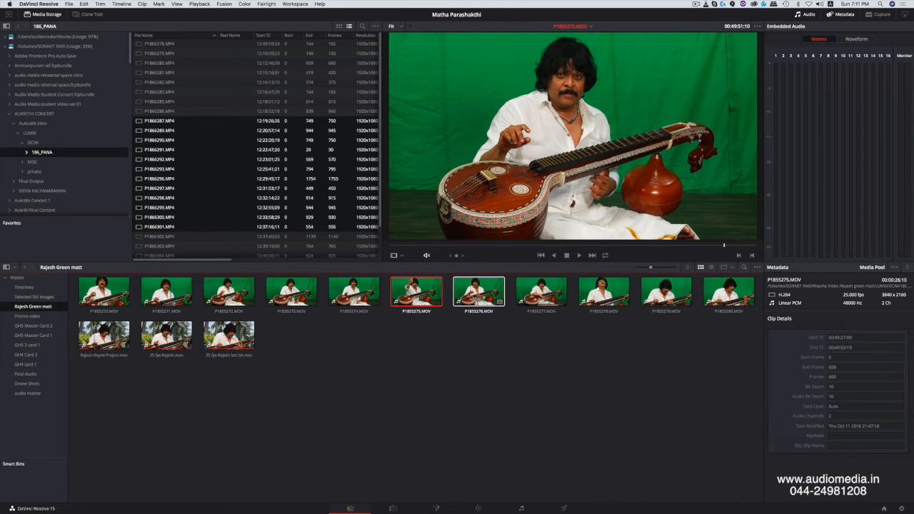
left_click(228, 335)
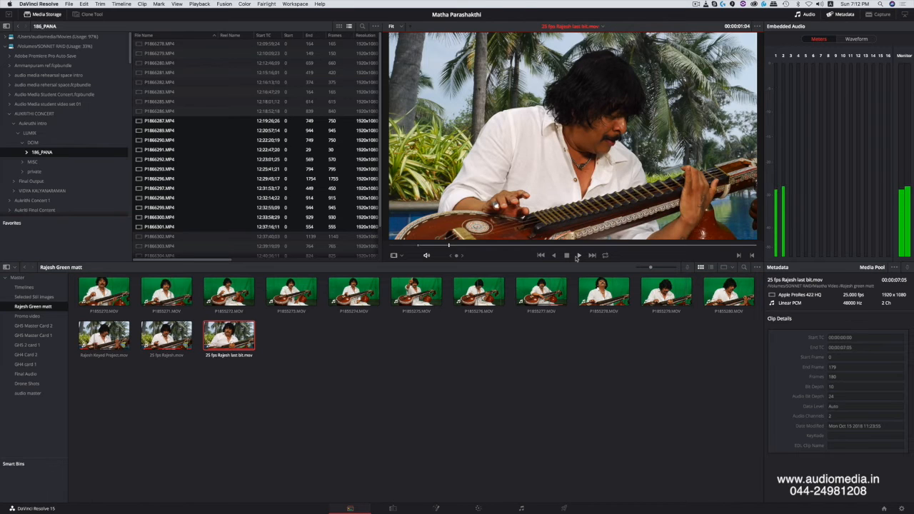
left_click(578, 255)
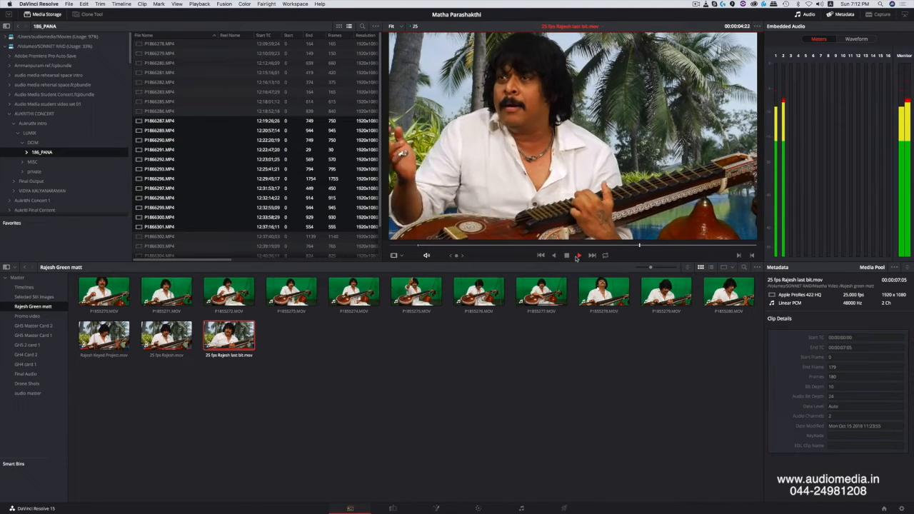
left_click(566, 255)
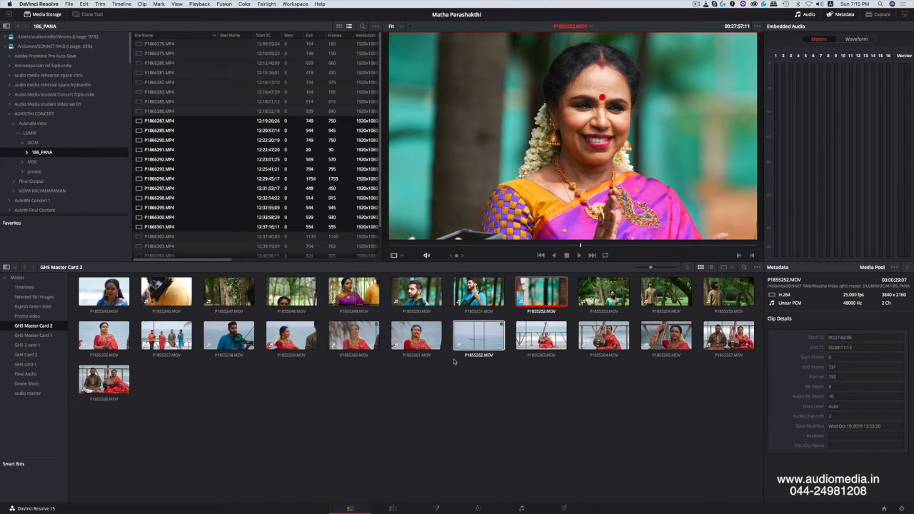
Step: Switch to the Edit page and load clips P1855246.MOV and P1855248.MOV from the GH5 Master Card 2 bin into the source viewer
left_click(392, 509)
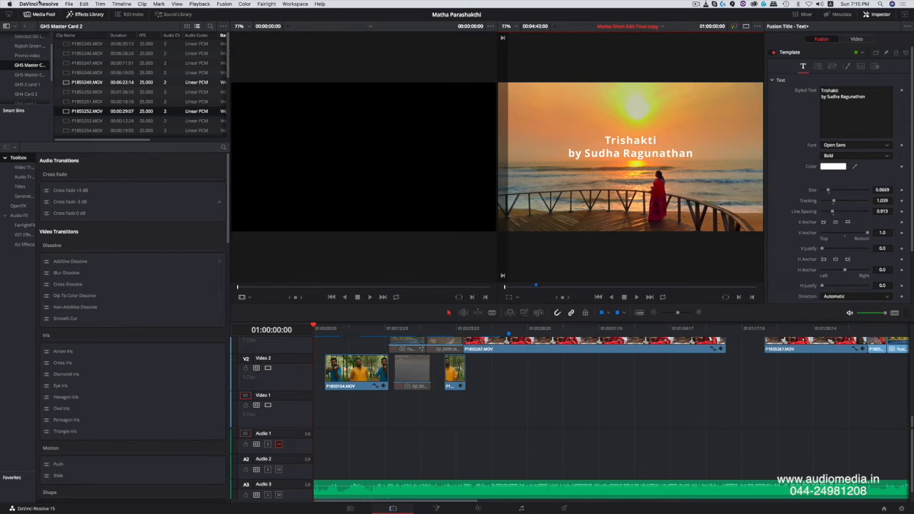
left_click(41, 14)
left_click(42, 14)
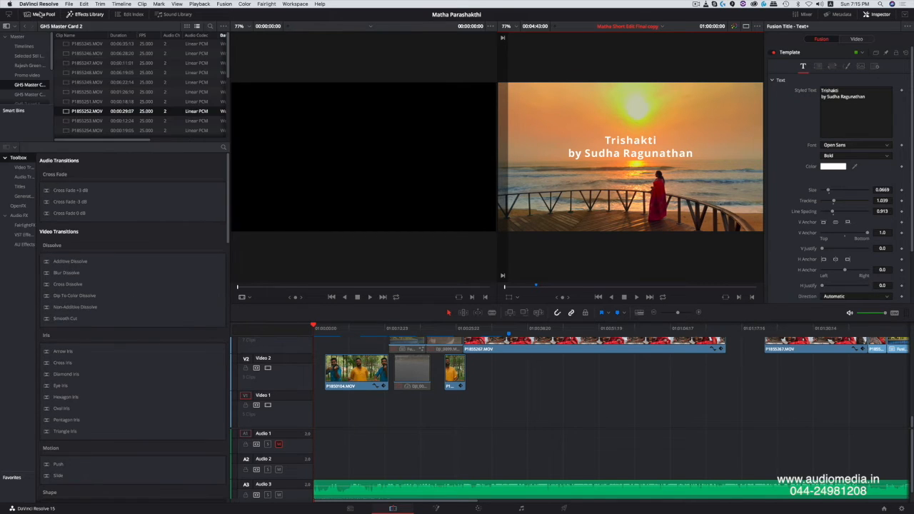
left_click(79, 53)
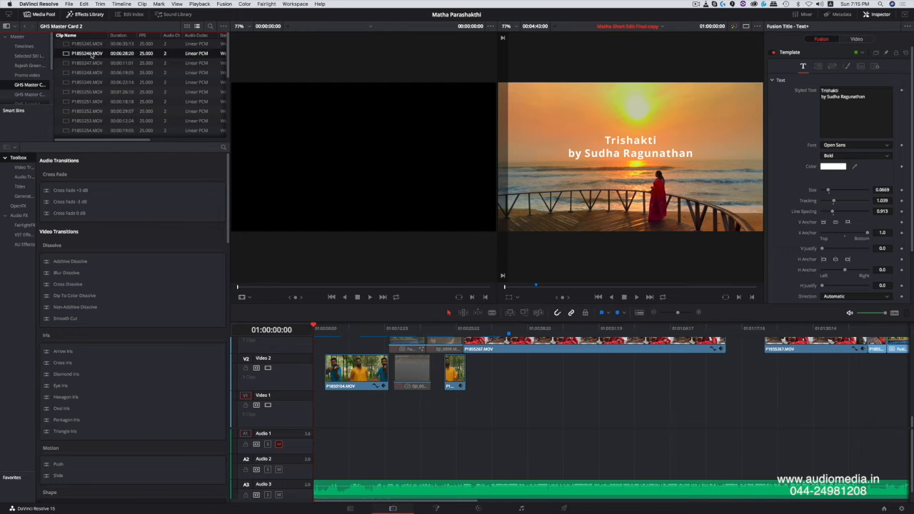
double_click(67, 55)
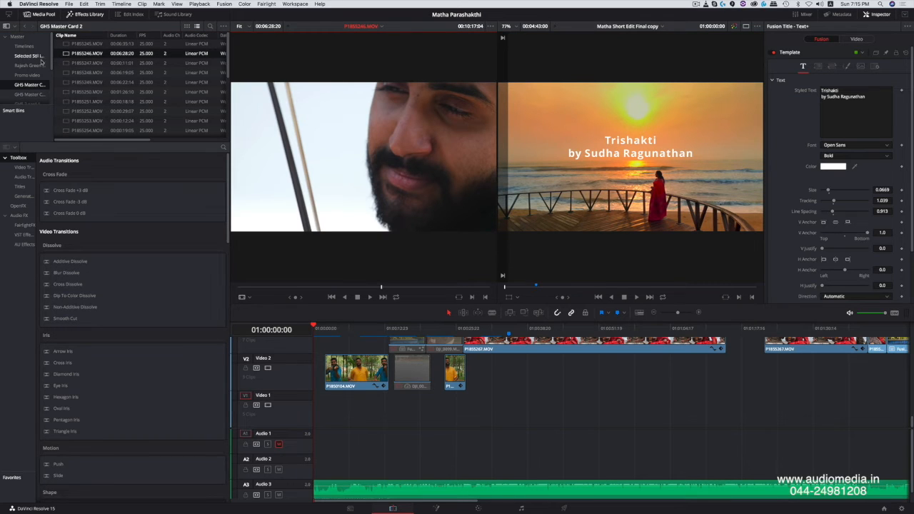
left_click(66, 73)
double_click(67, 73)
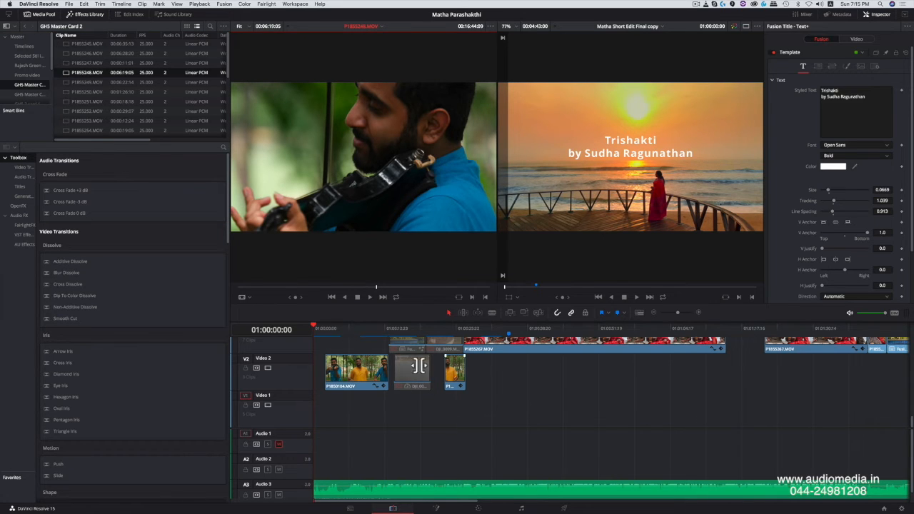
Step: Play the edit from the beginning of the timeline and take a look at the Color page
left_click_drag(330, 327, 296, 325)
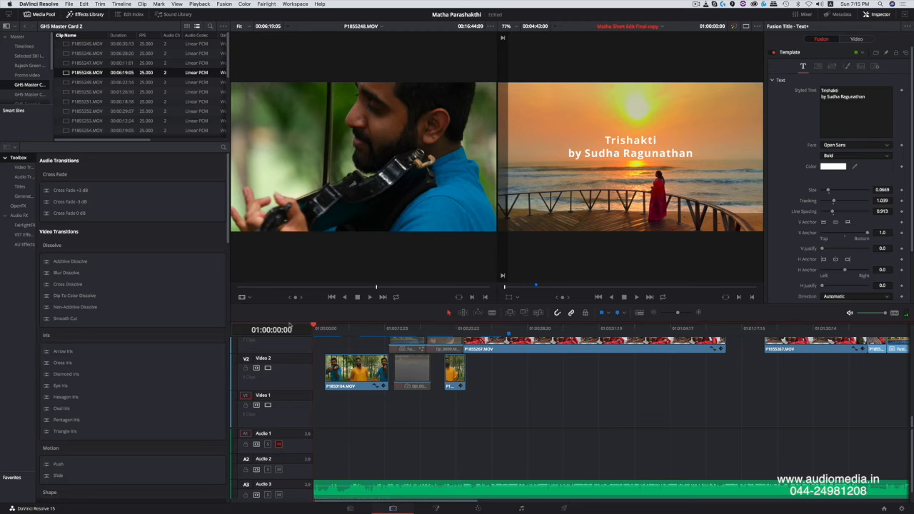
key("space")
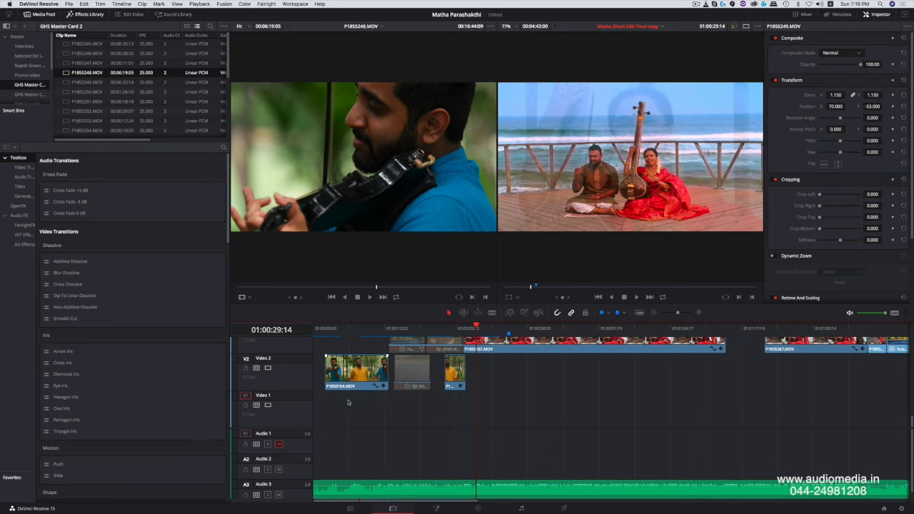
left_click(478, 507)
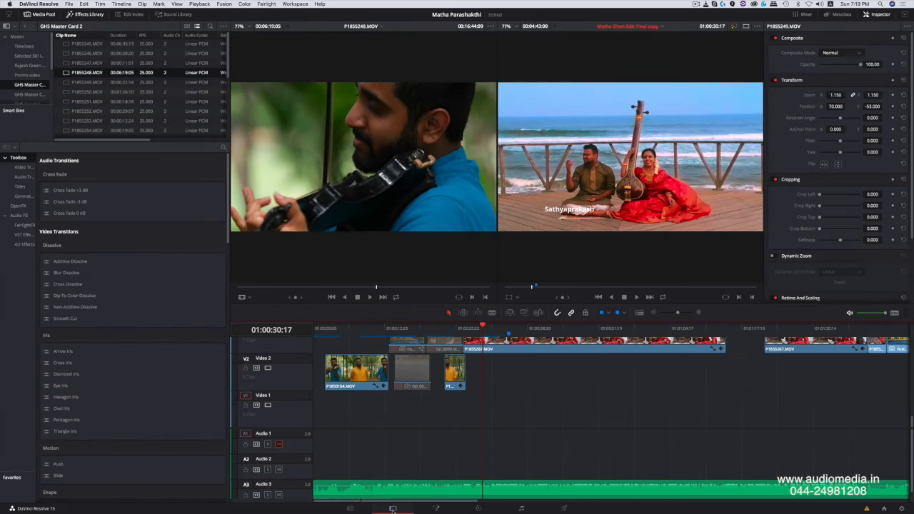
Step: View the opening title's node composition on the Fusion page from the timeline's start, and return to the Edit page
left_click(315, 330)
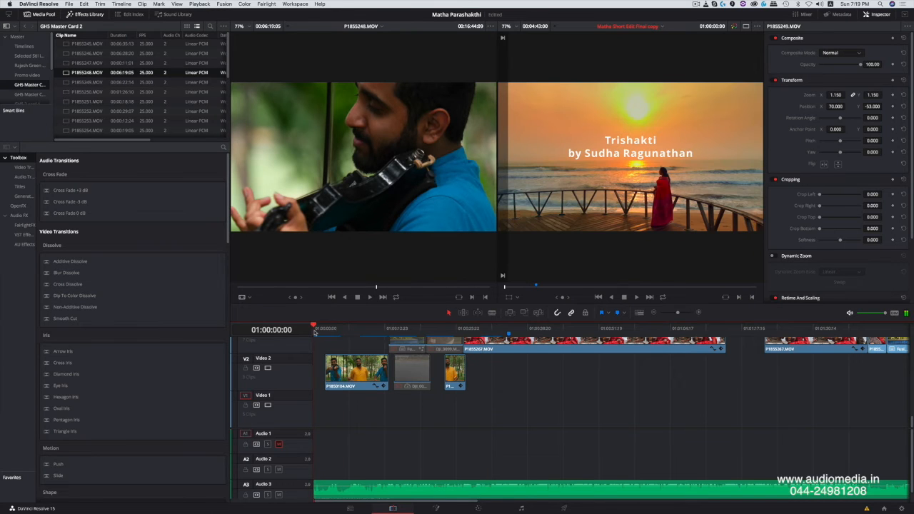
left_click(577, 155)
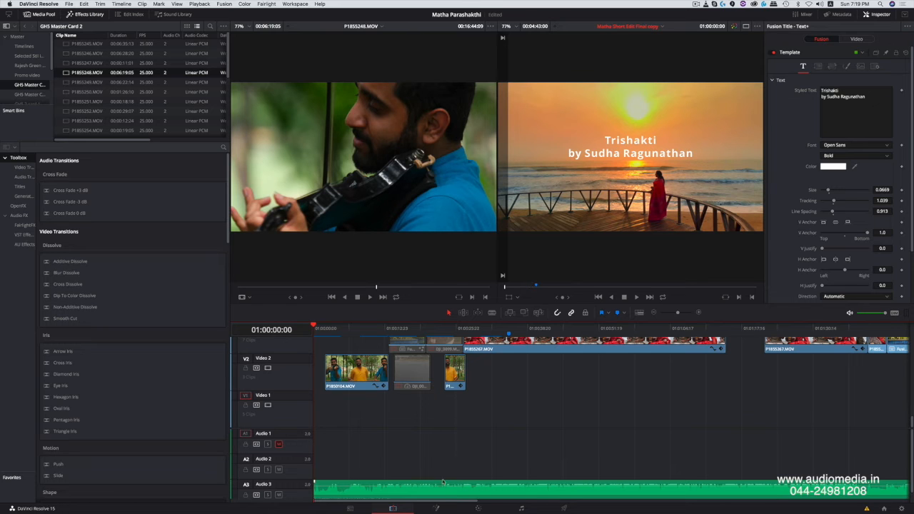
left_click(436, 508)
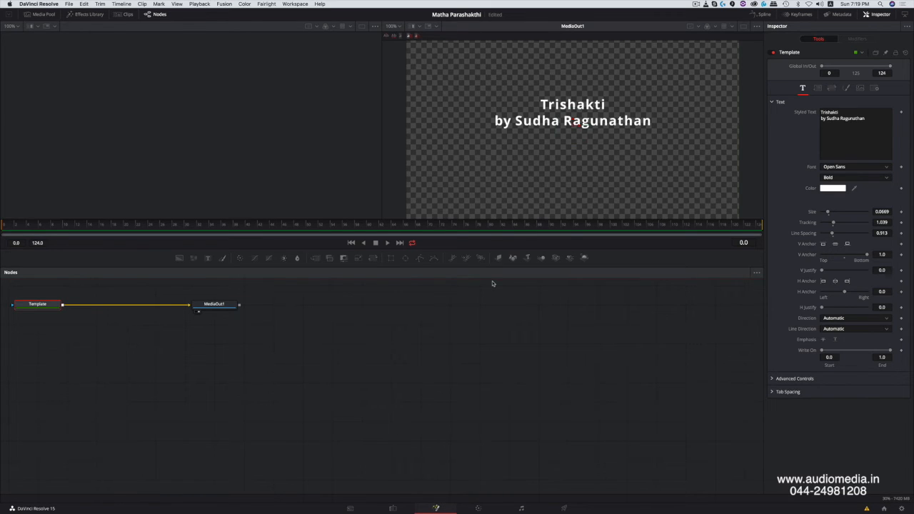
left_click(393, 508)
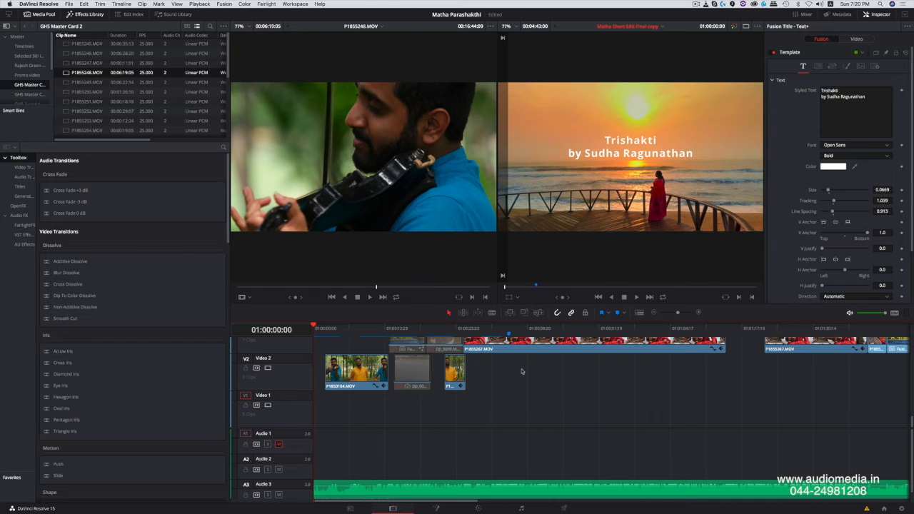
Step: On the Color page, reset the grade of node 01 on the opening sunset shot and undo the reset
left_click(480, 508)
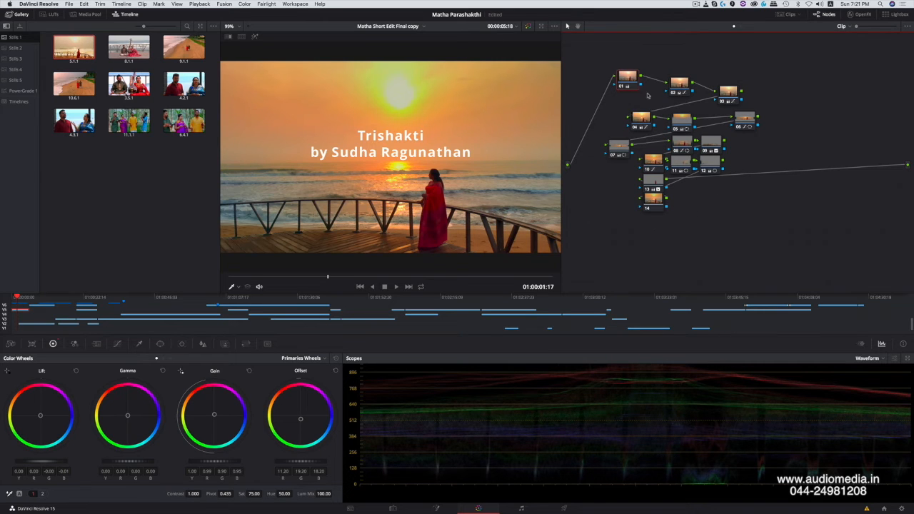
left_click_drag(588, 45, 749, 228)
right_click(629, 80)
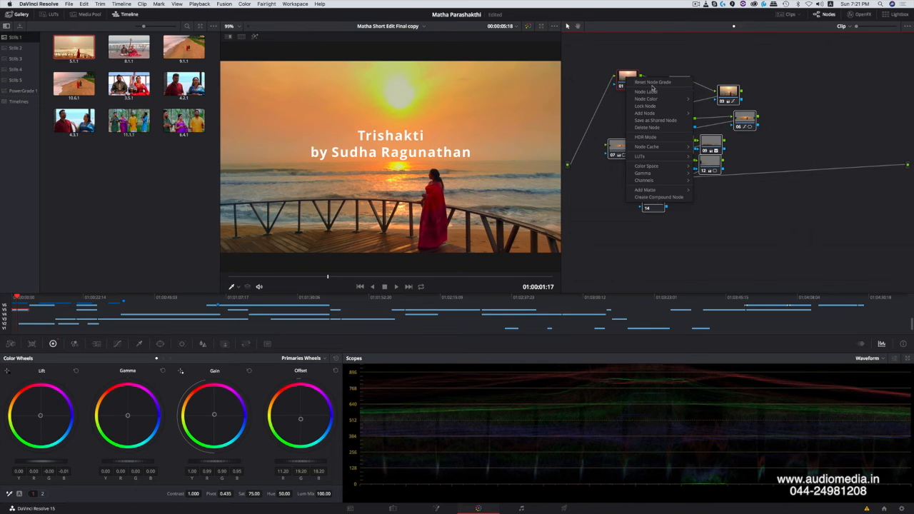
left_click(654, 86)
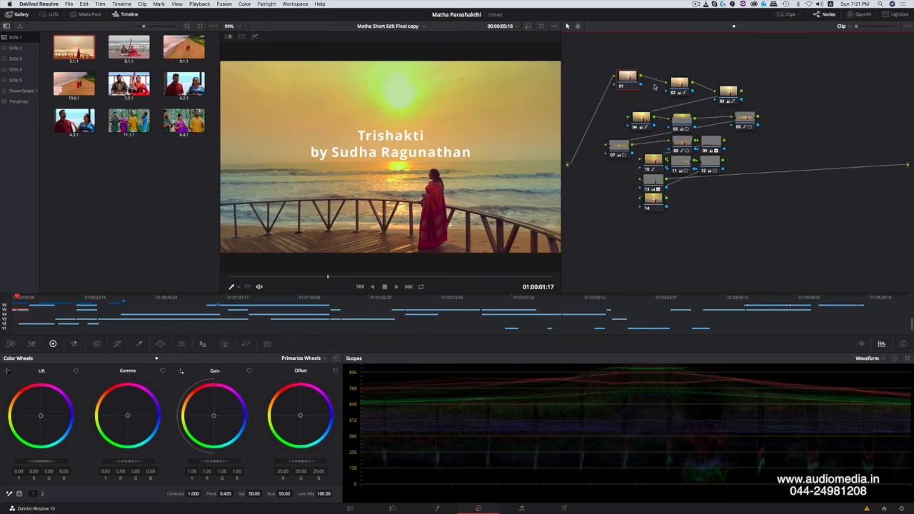
key("super+z")
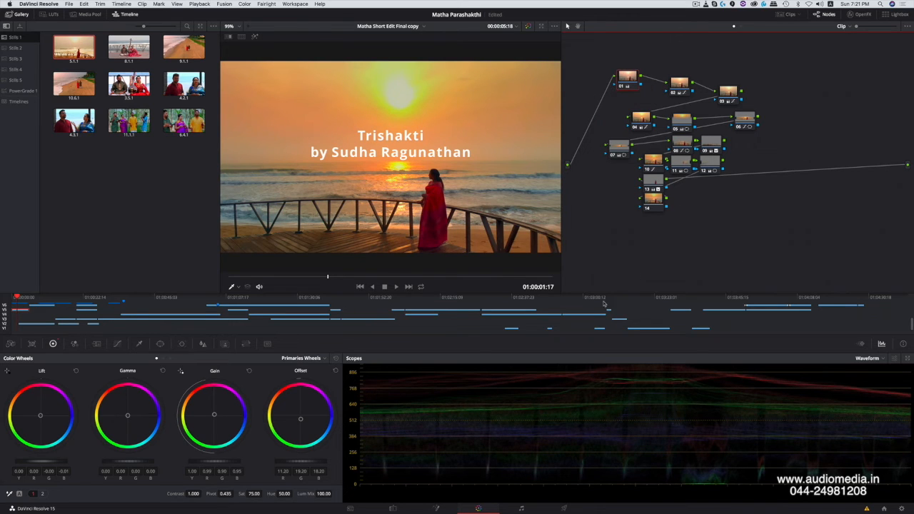
Step: Open the Fairlight page to examine the timeline's audio tracks and mixer
left_click(525, 508)
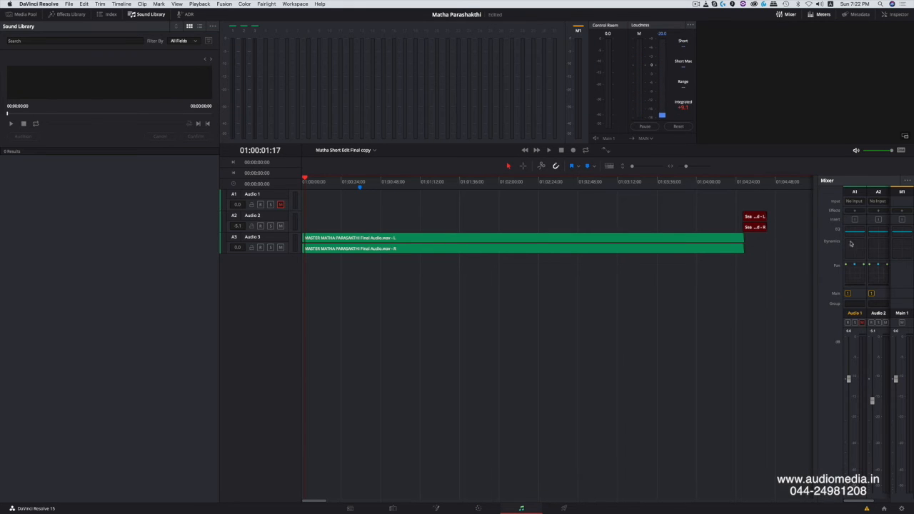
Step: Move the Fairlight playhead to 01:00:47:24, open the Deliver page, and return the playhead to the timeline's start
left_click(381, 182)
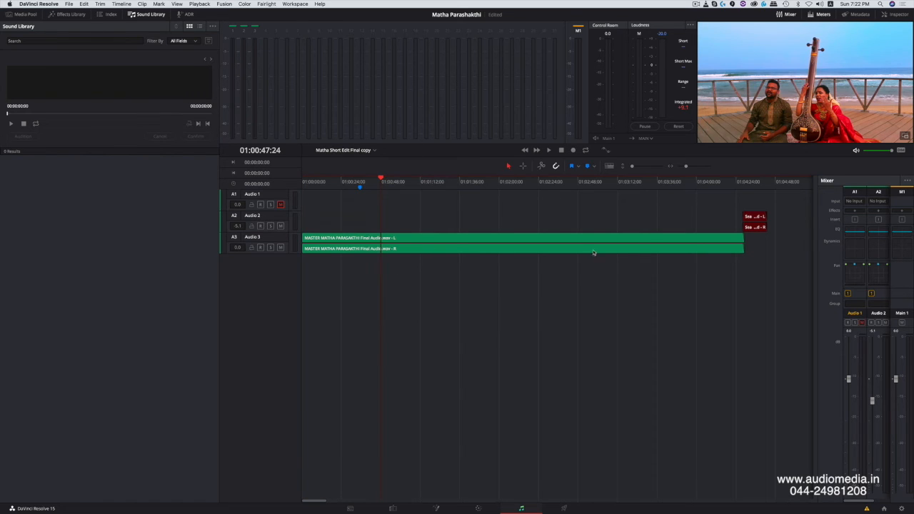
left_click(564, 508)
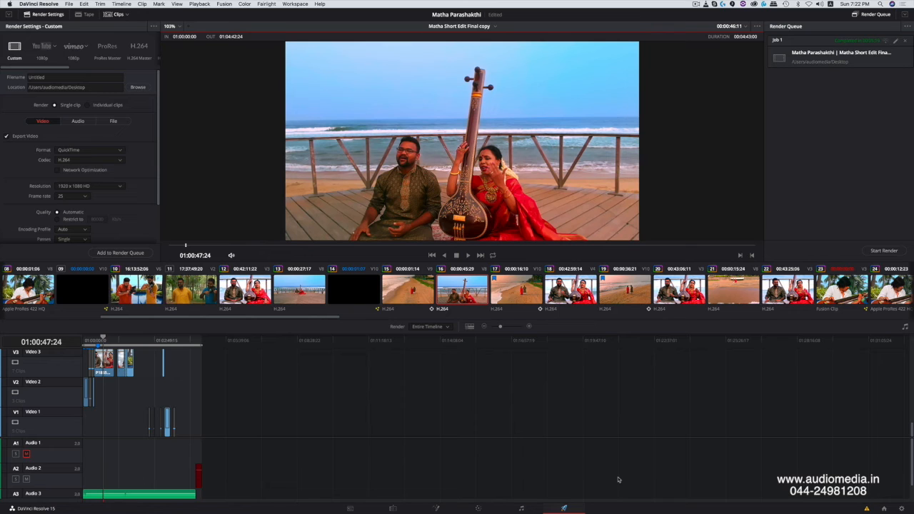
left_click_drag(124, 337, 63, 335)
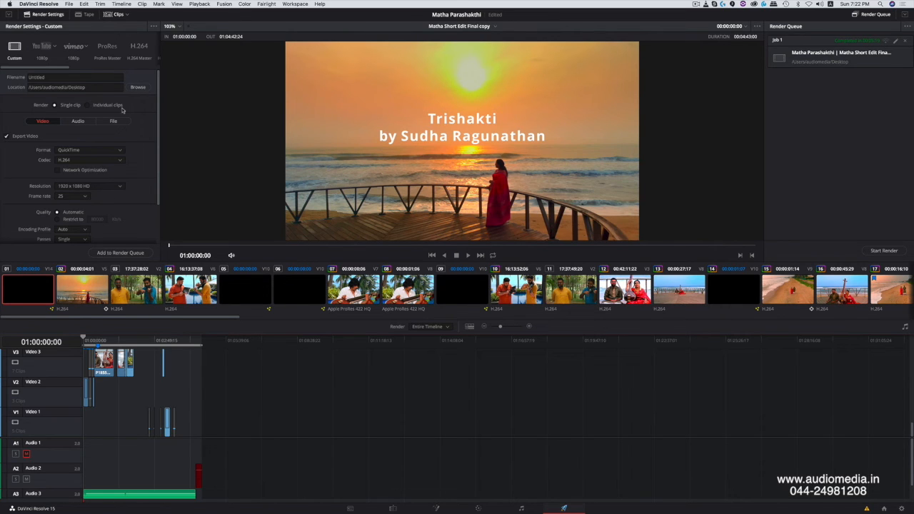
Step: Examine the Custom render settings for video export and the list of available output resolutions
scroll(123, 108, "down", 3)
scroll(84, 93, "up", 3)
scroll(143, 154, "down", 2)
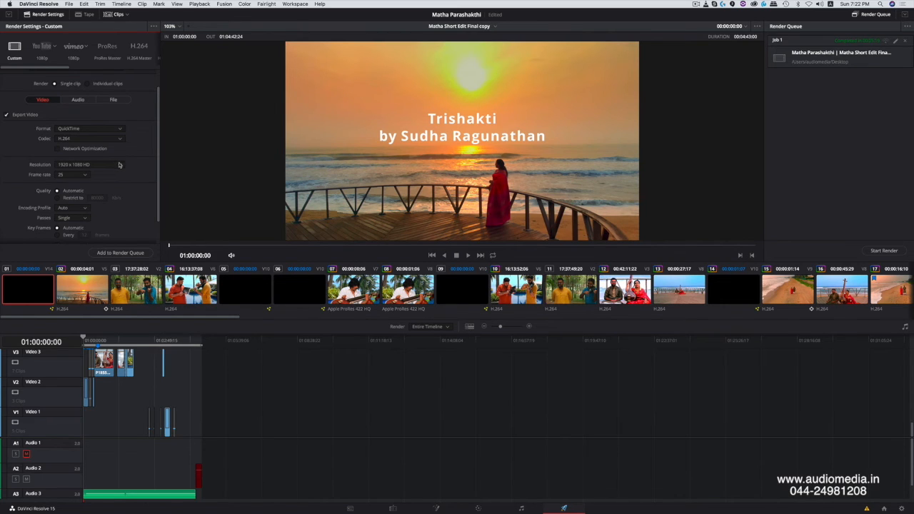
left_click(117, 164)
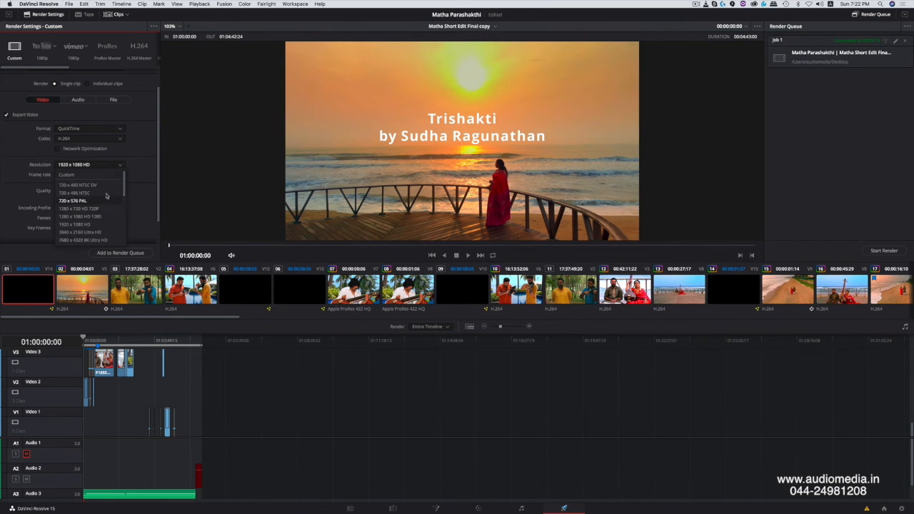
left_click(132, 140)
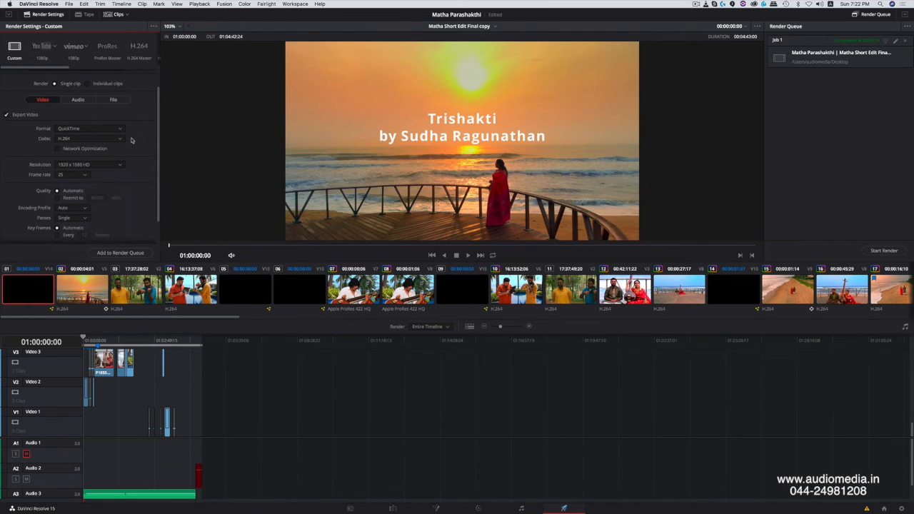
Step: Apply the YouTube 1080p render preset and add the timeline to the render queue as a new job
scroll(133, 153, "down", 2)
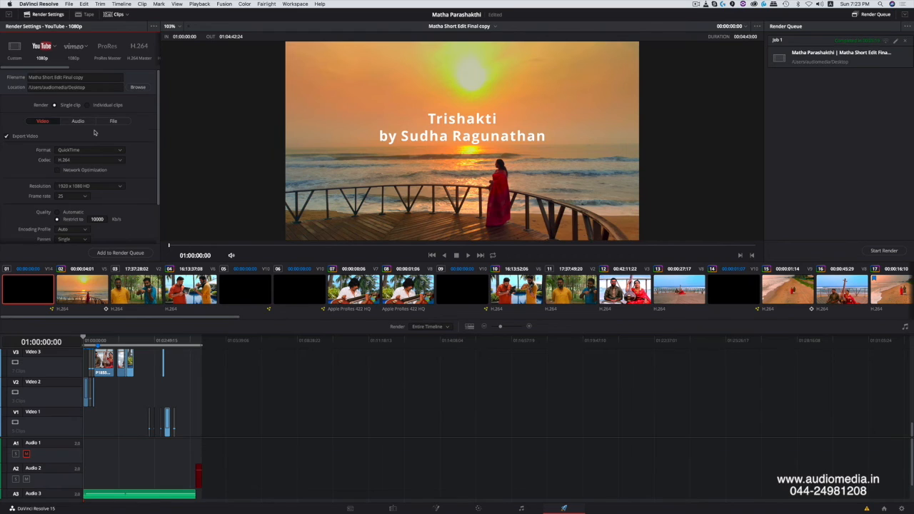
left_click(123, 253)
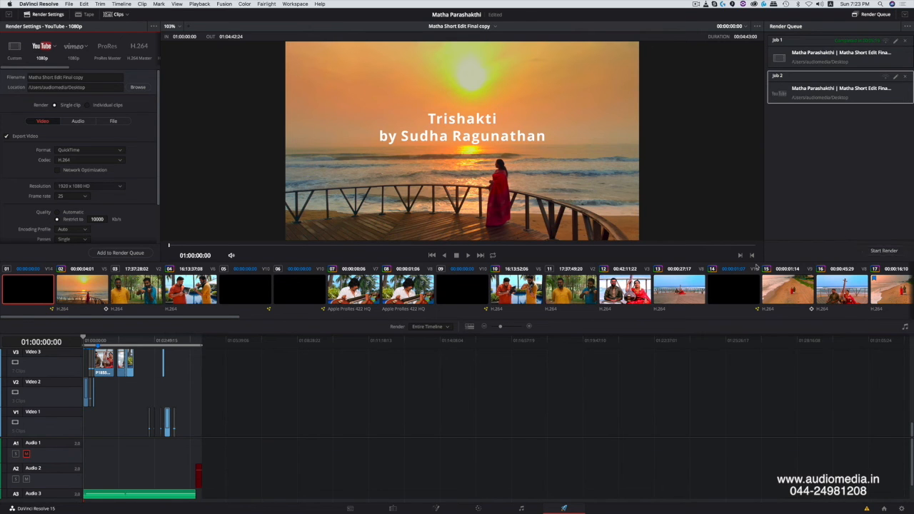
Step: Revisit the Media page and the Edit page, moving the edit playhead to 01:01:05:04 on the beach walk shot
left_click(353, 508)
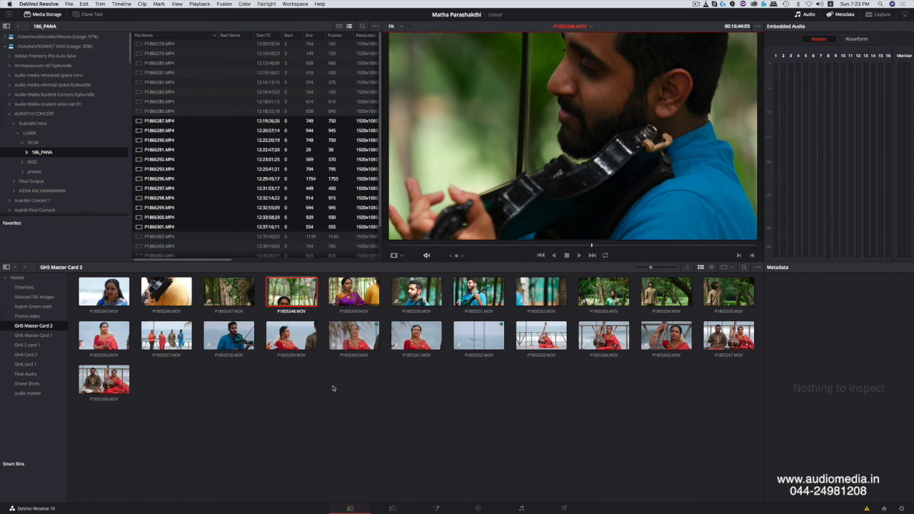
left_click(399, 509)
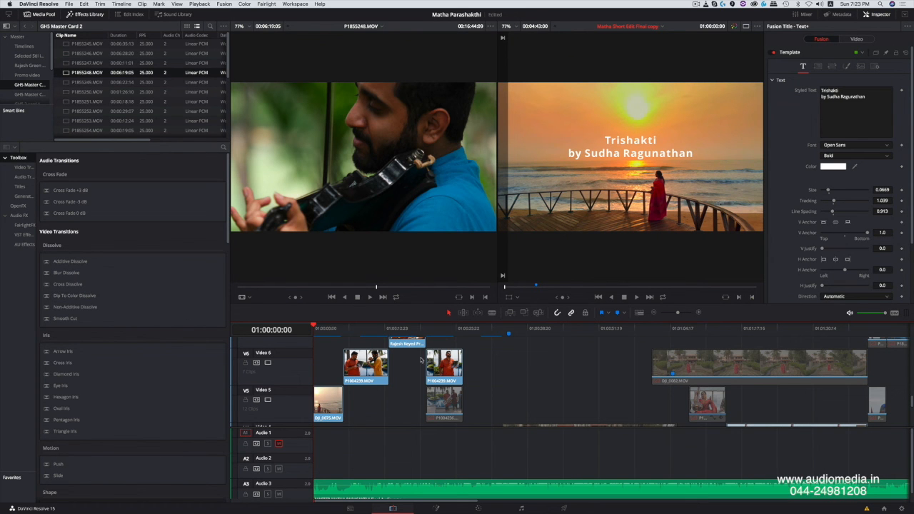
left_click(451, 329)
left_click(669, 328)
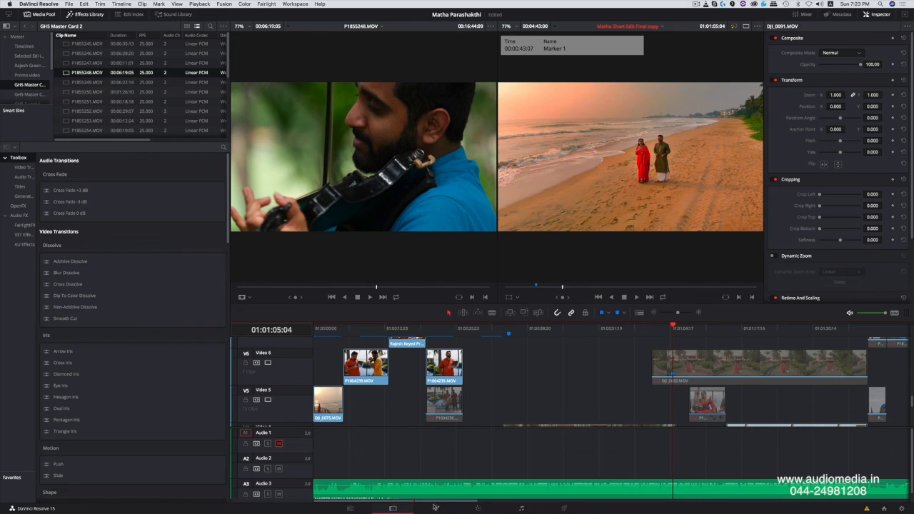
Step: View the beach shot's node graph and scopes on the Color page, and revisit the Fairlight and Deliver pages
left_click(477, 508)
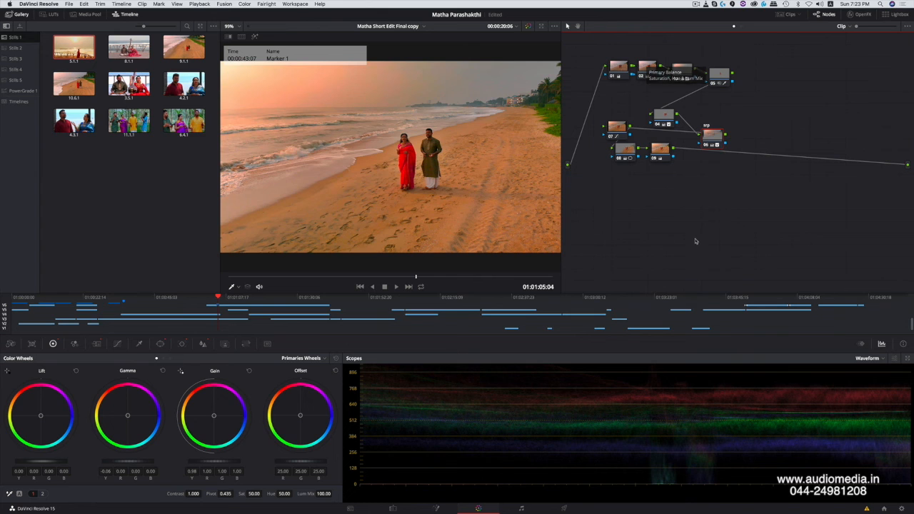
left_click(523, 508)
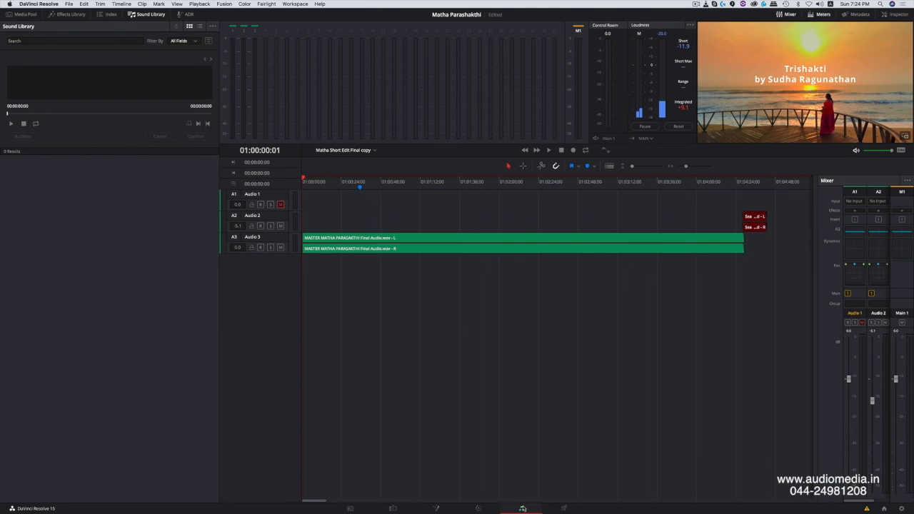
left_click(563, 509)
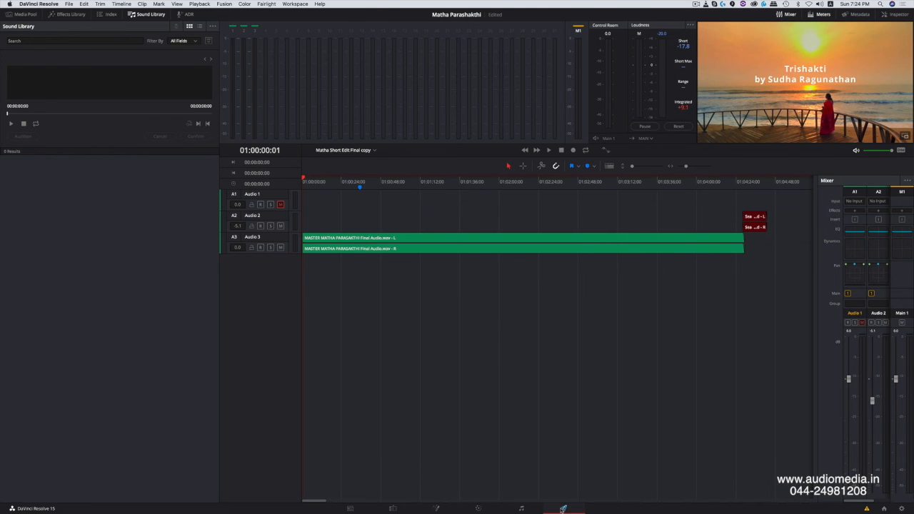